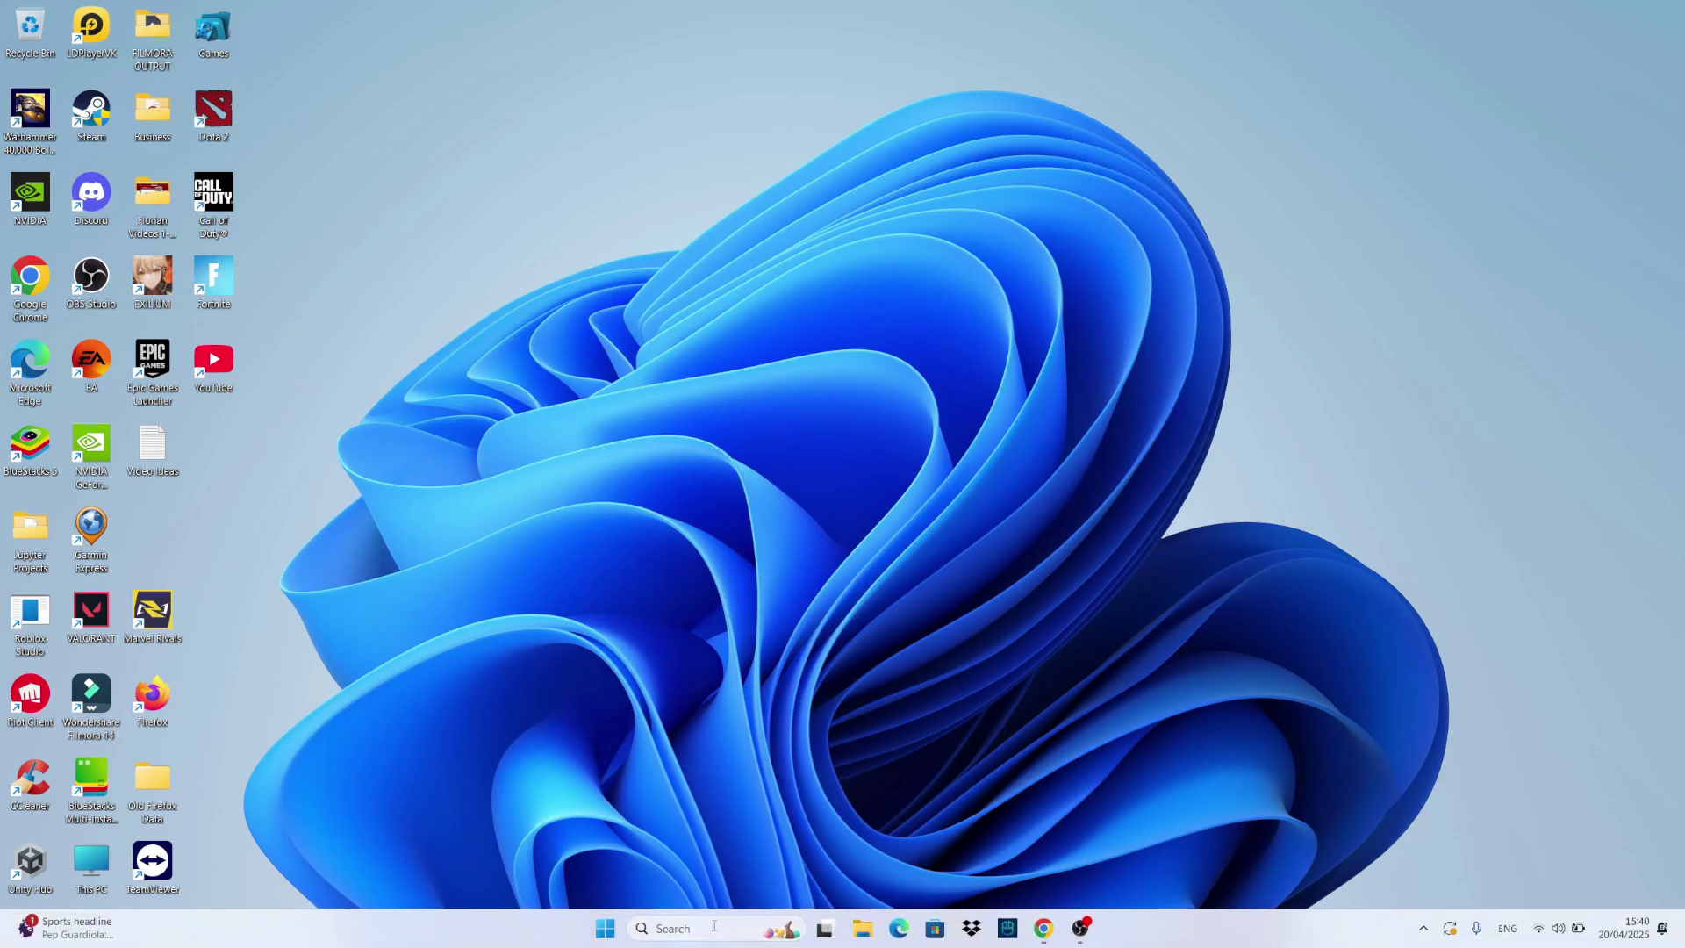
# - Search the taskbar for 'control' and open Control Panel from Best match
pyautogui.click(712, 927)
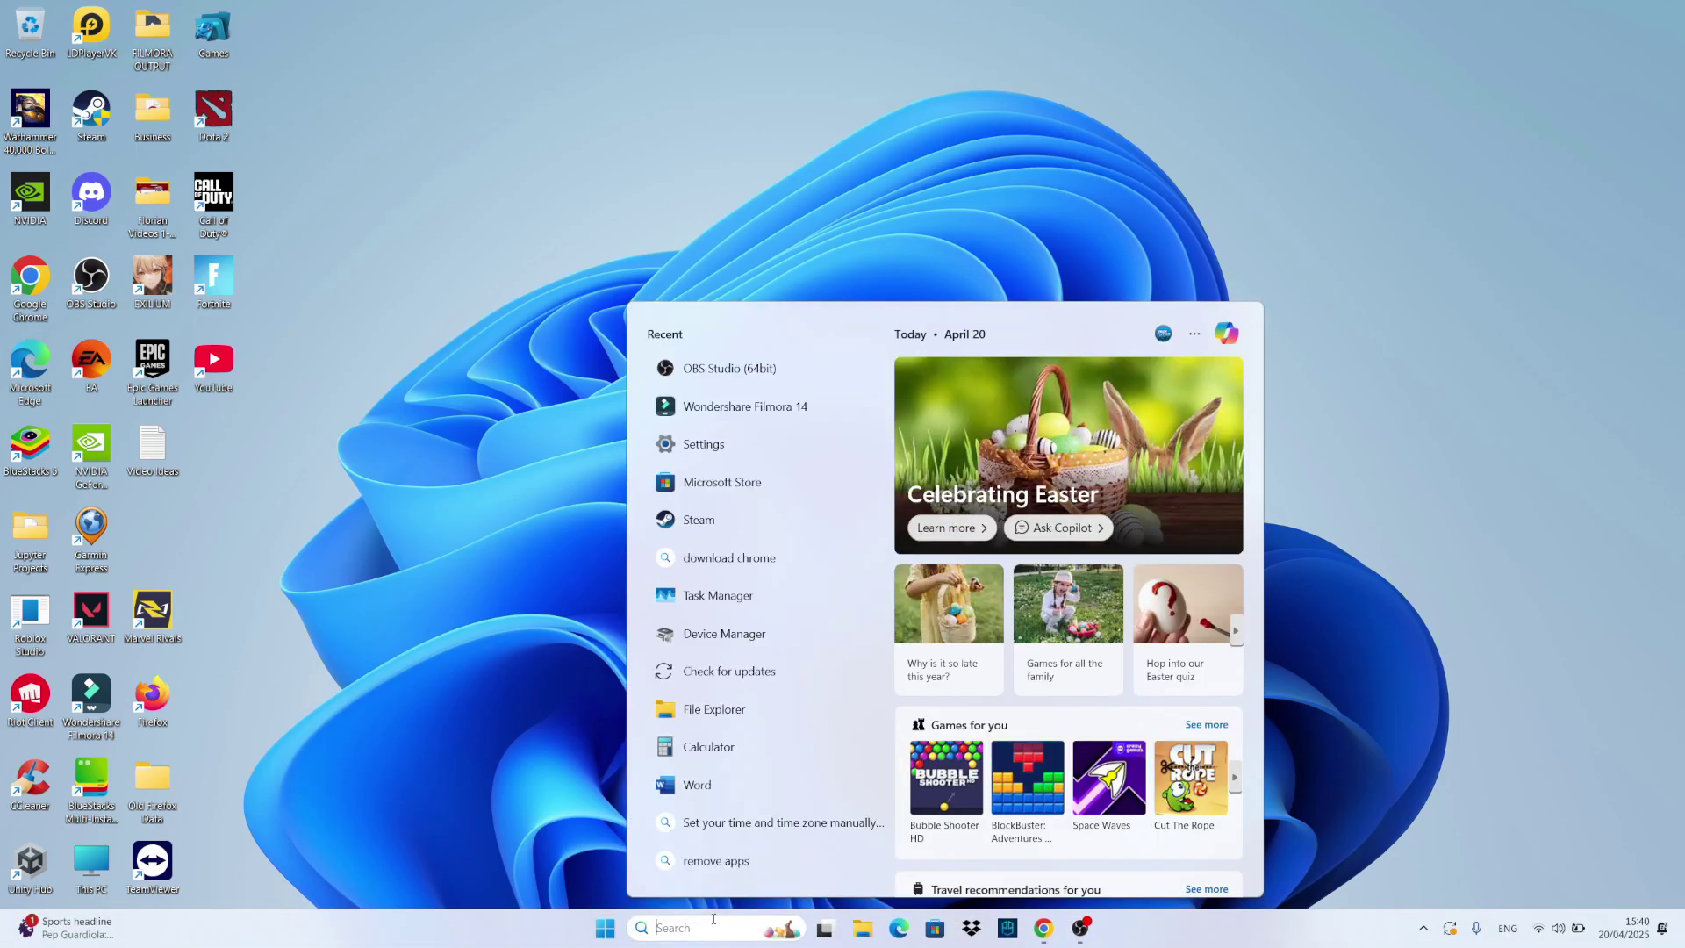
pyautogui.write('CONTROL')
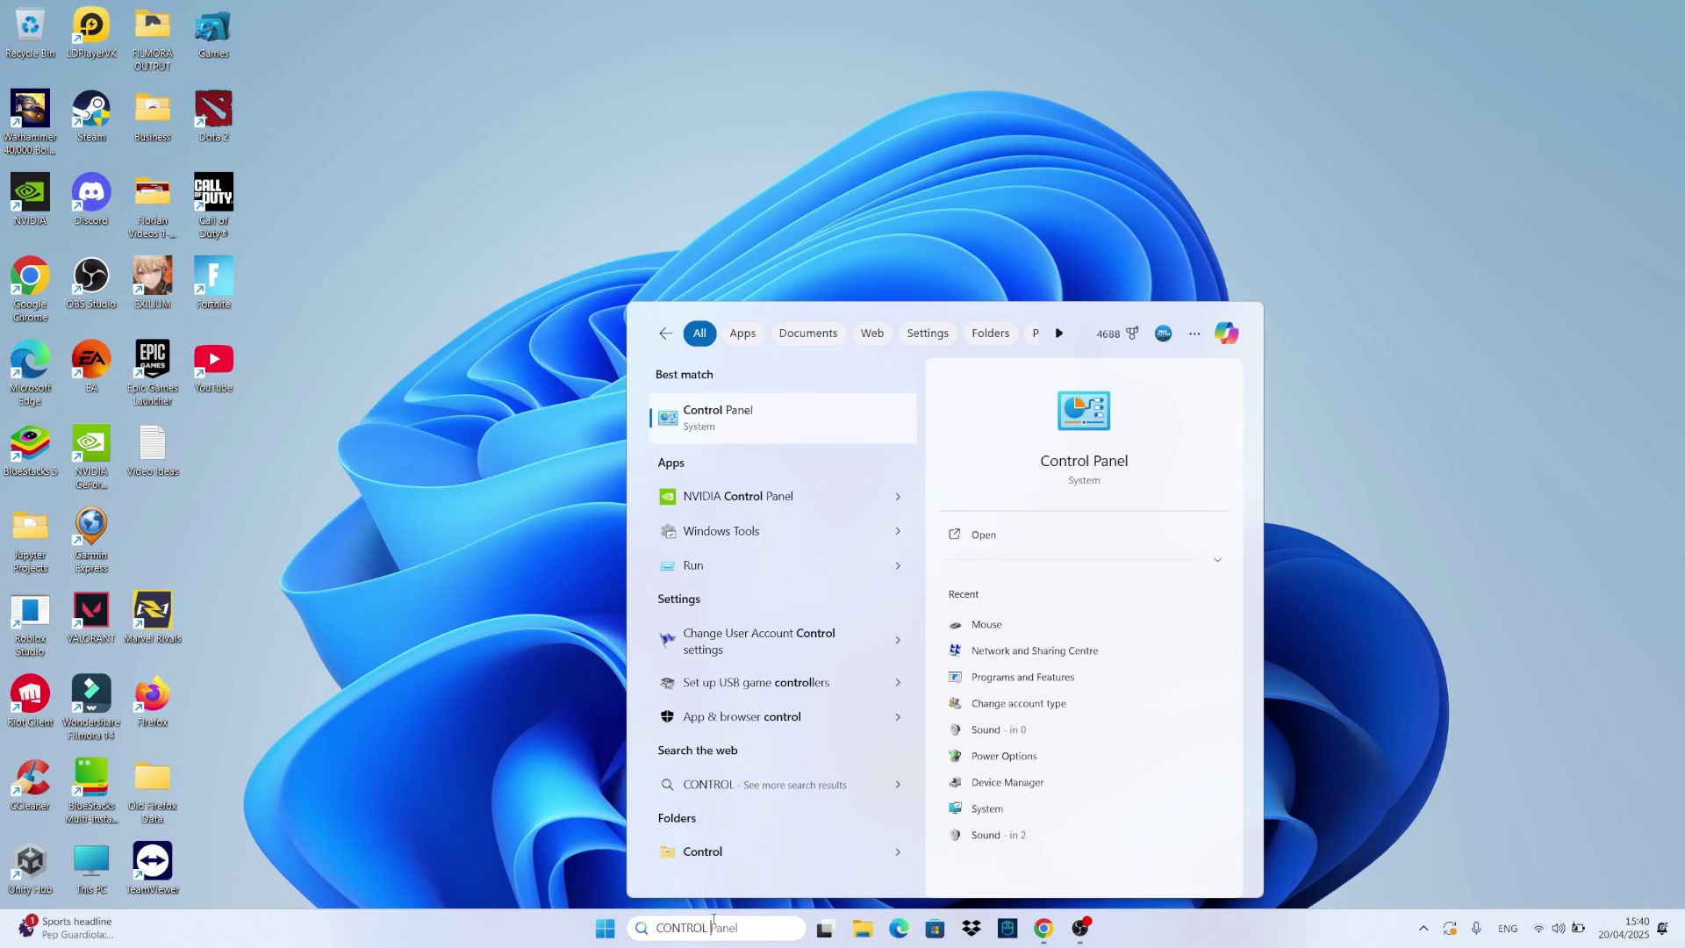
pyautogui.click(814, 413)
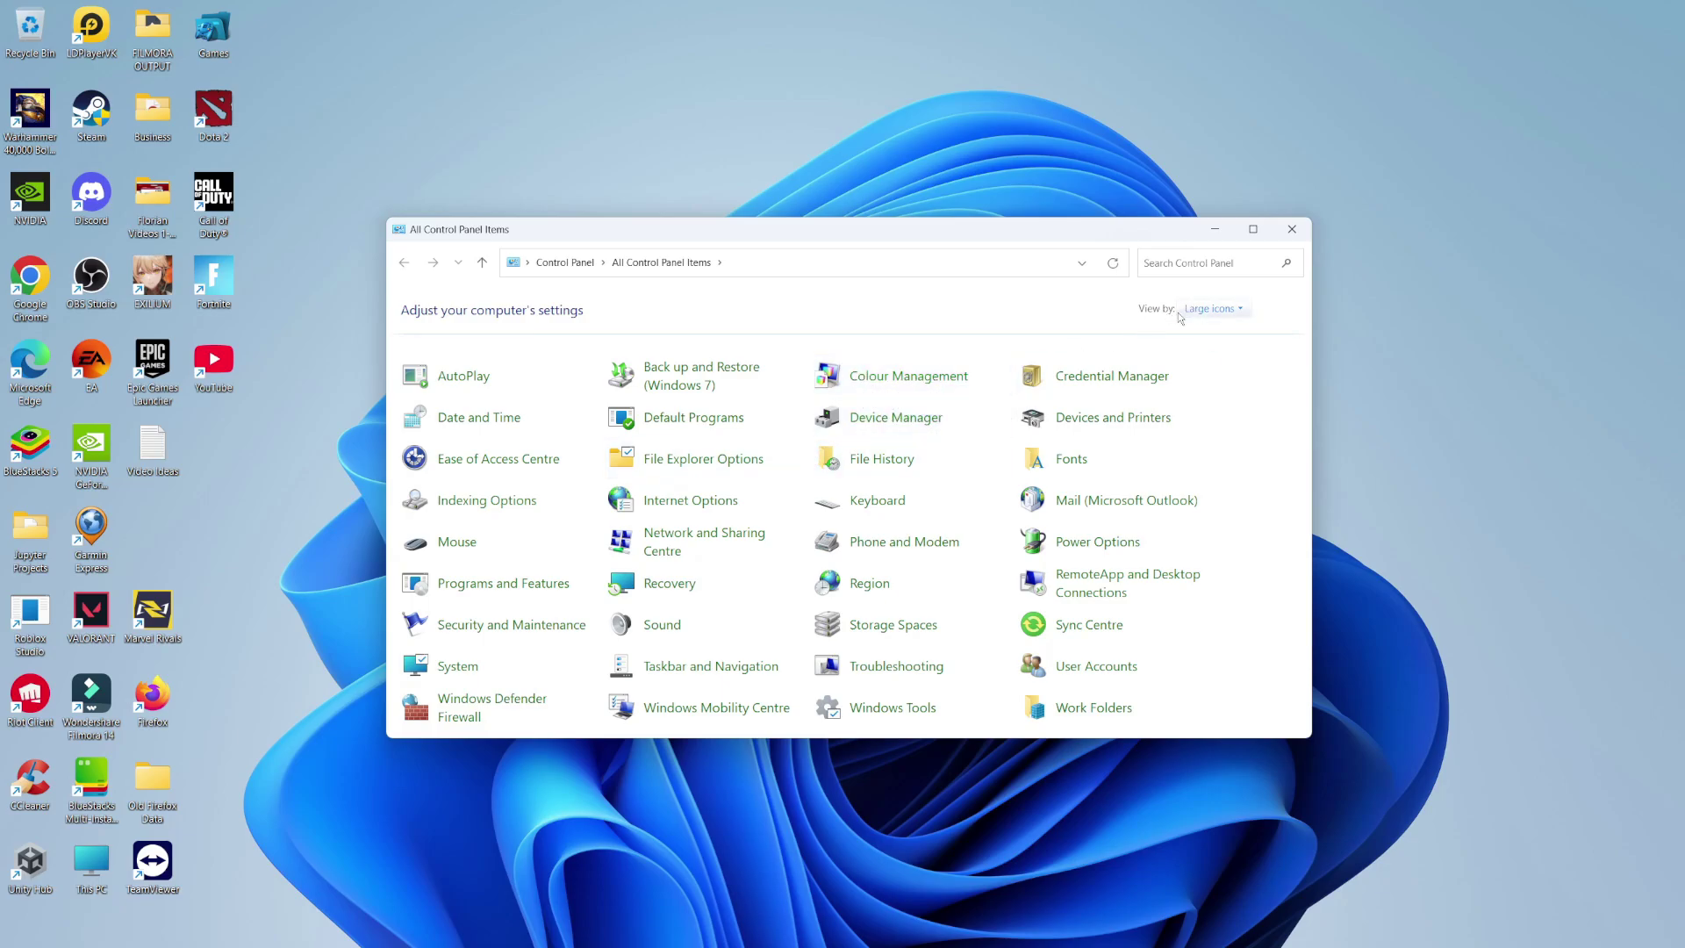
# - Switch Control Panel's View by to Category and open User Accounts
pyautogui.click(1208, 308)
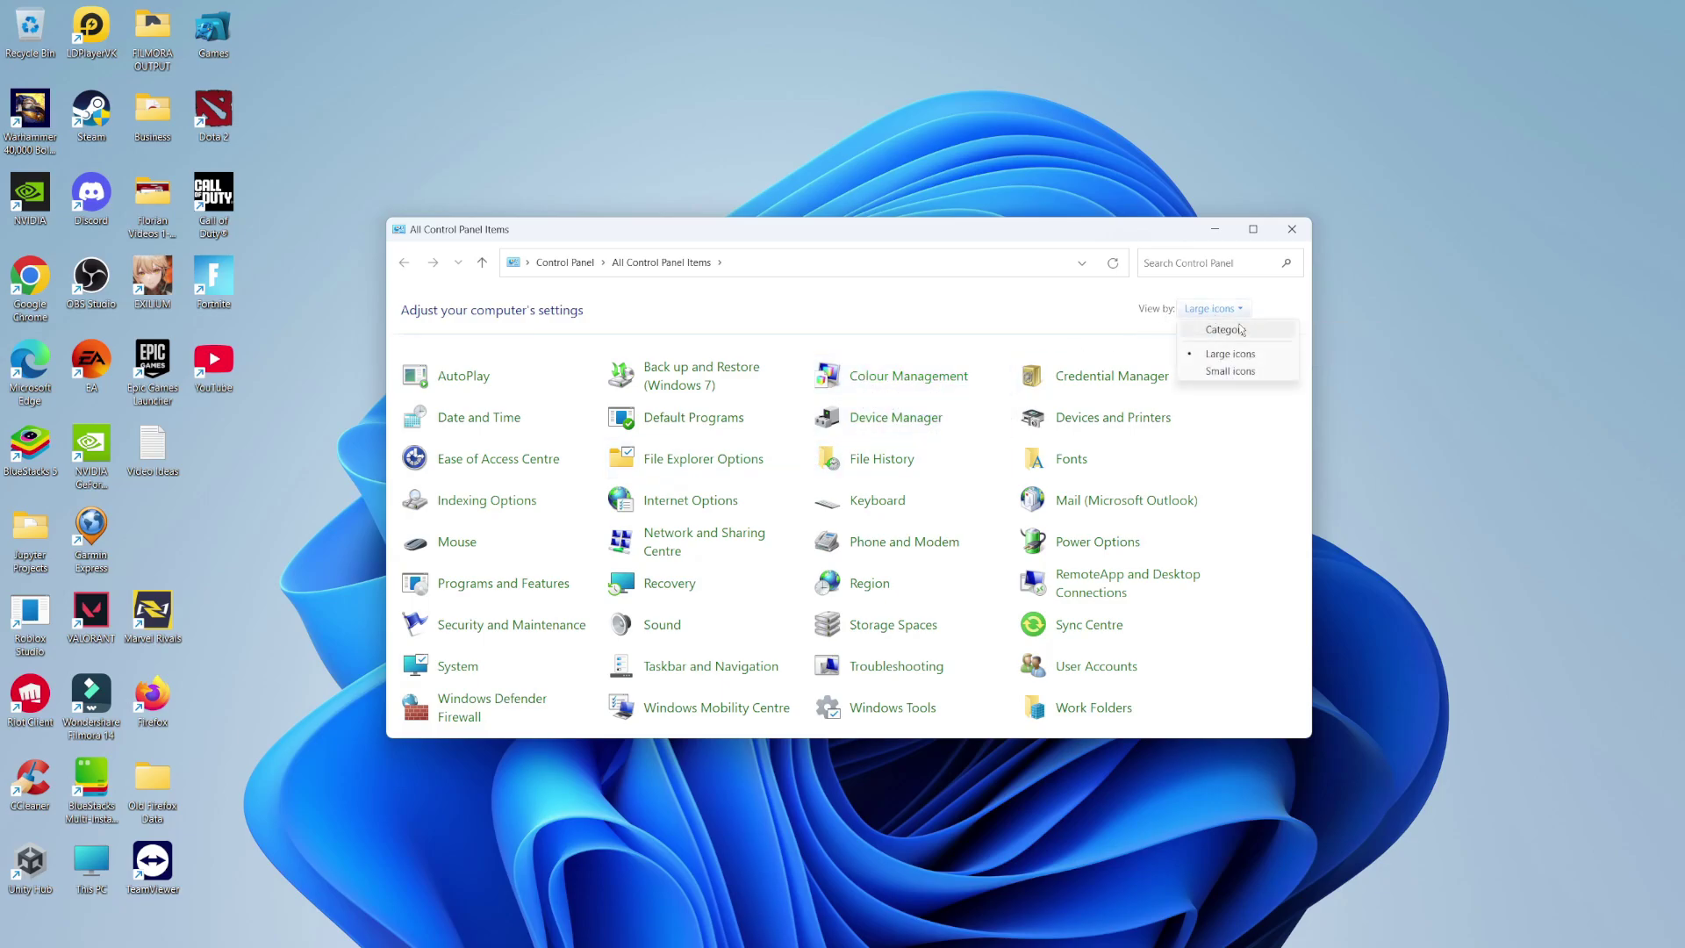
pyautogui.click(1214, 329)
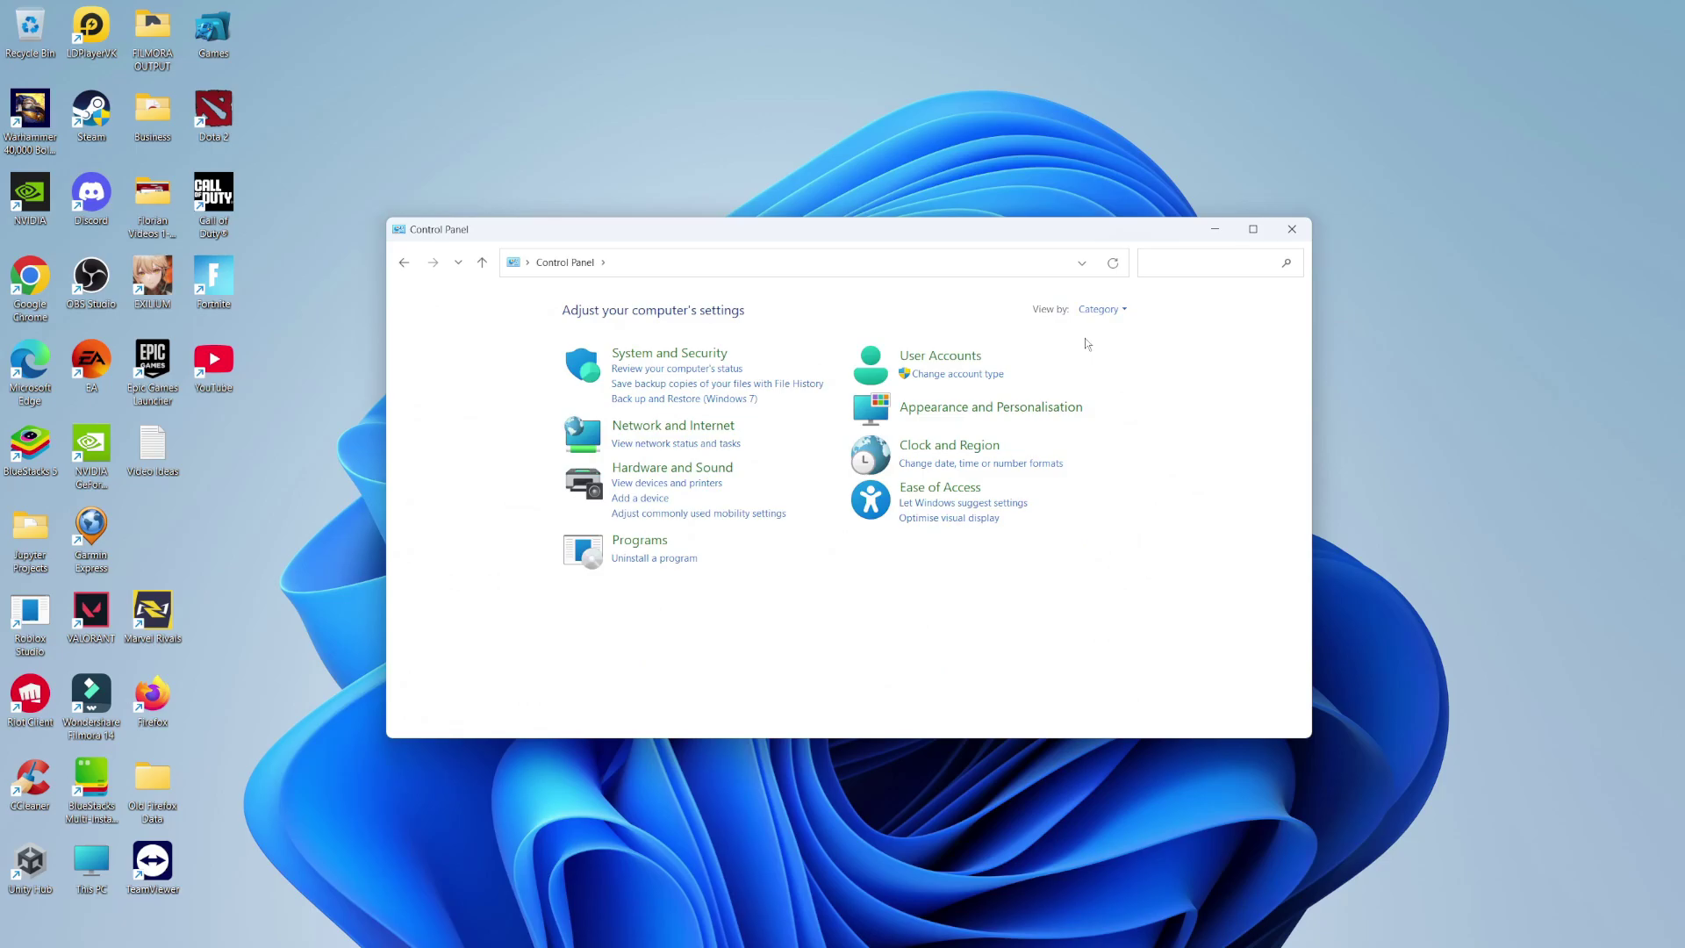
pyautogui.click(970, 358)
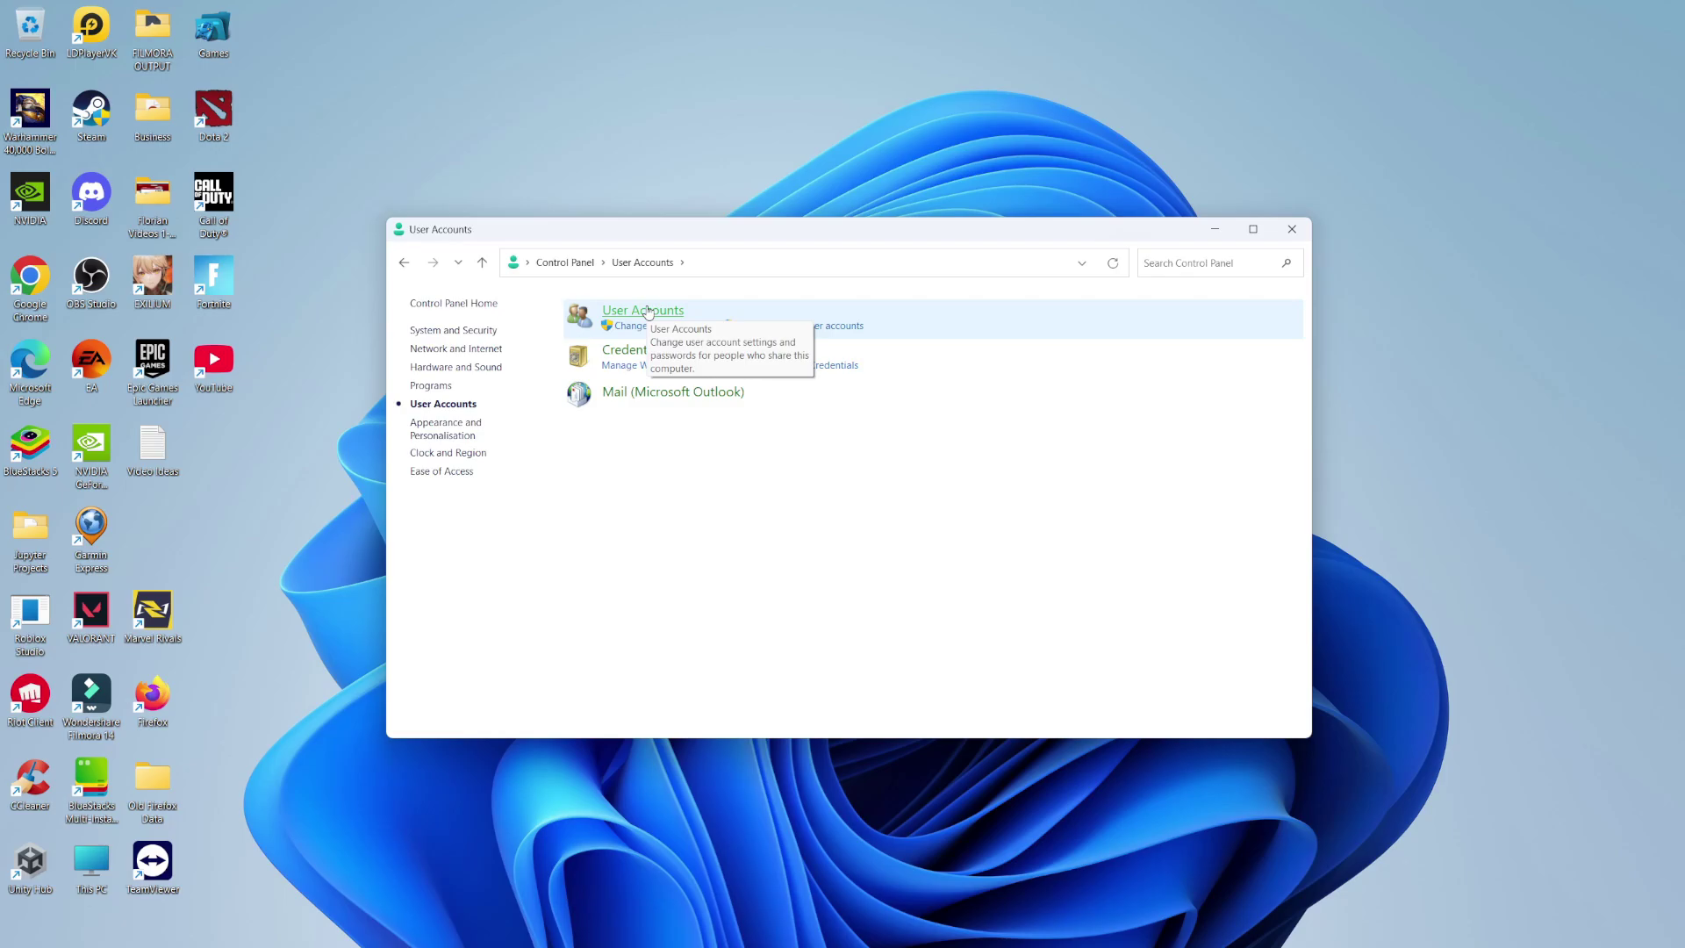
# - Open the Tech Tutor account's change page, glance at Manage another account, and return
pyautogui.click(660, 311)
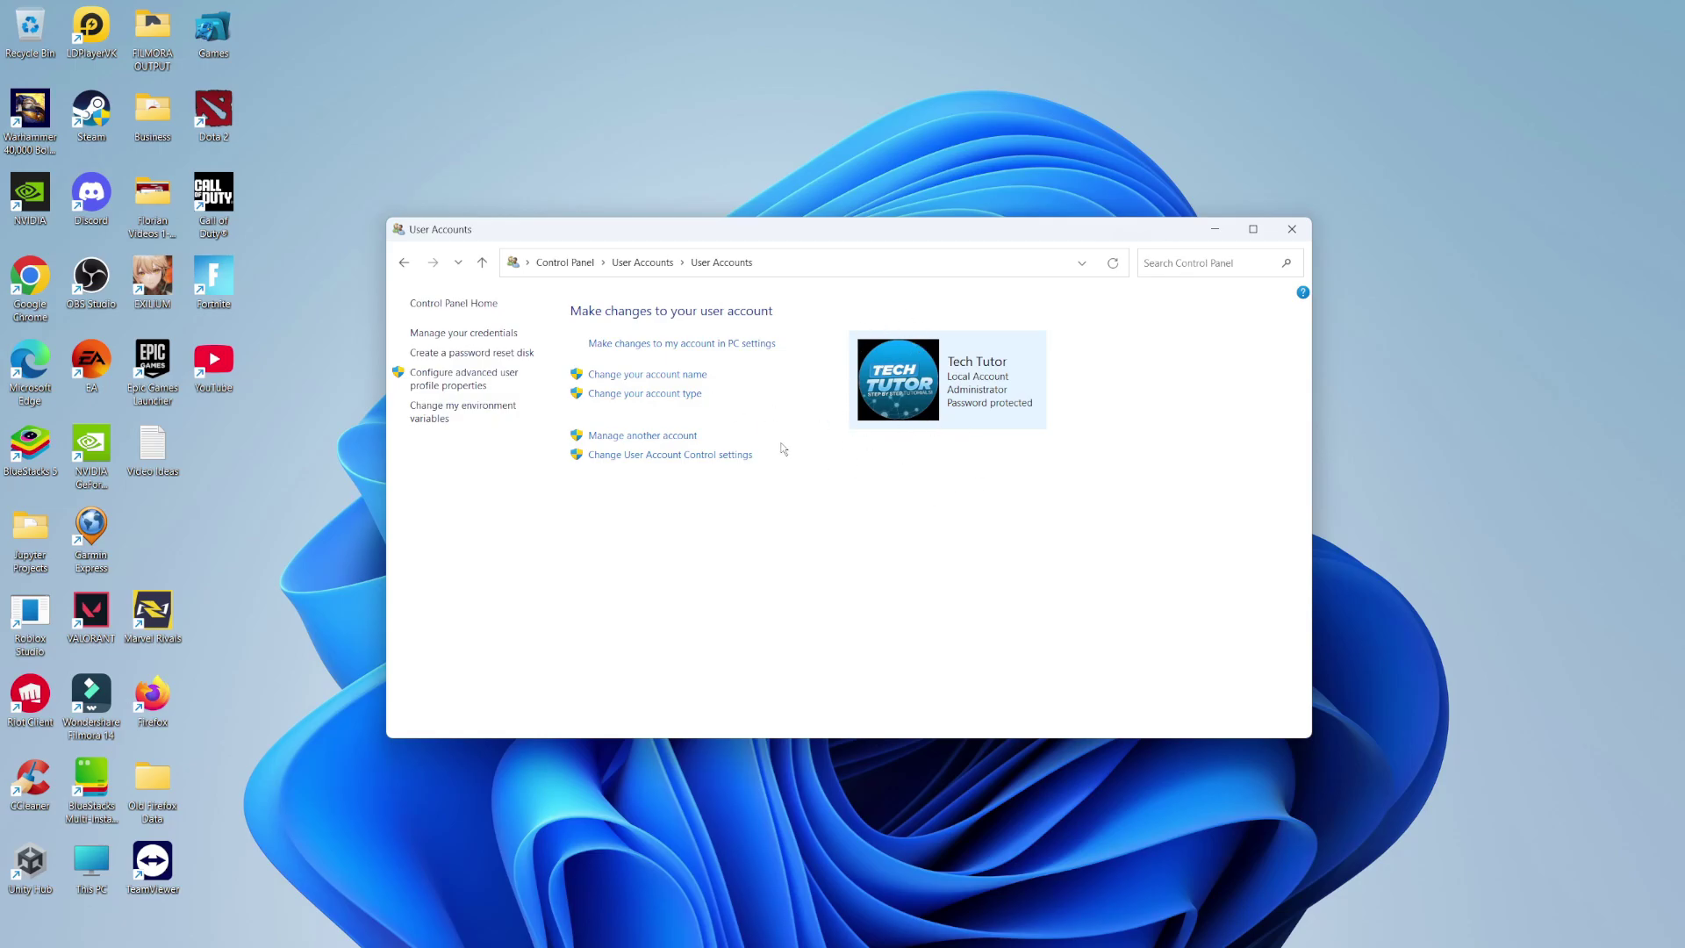
pyautogui.click(664, 441)
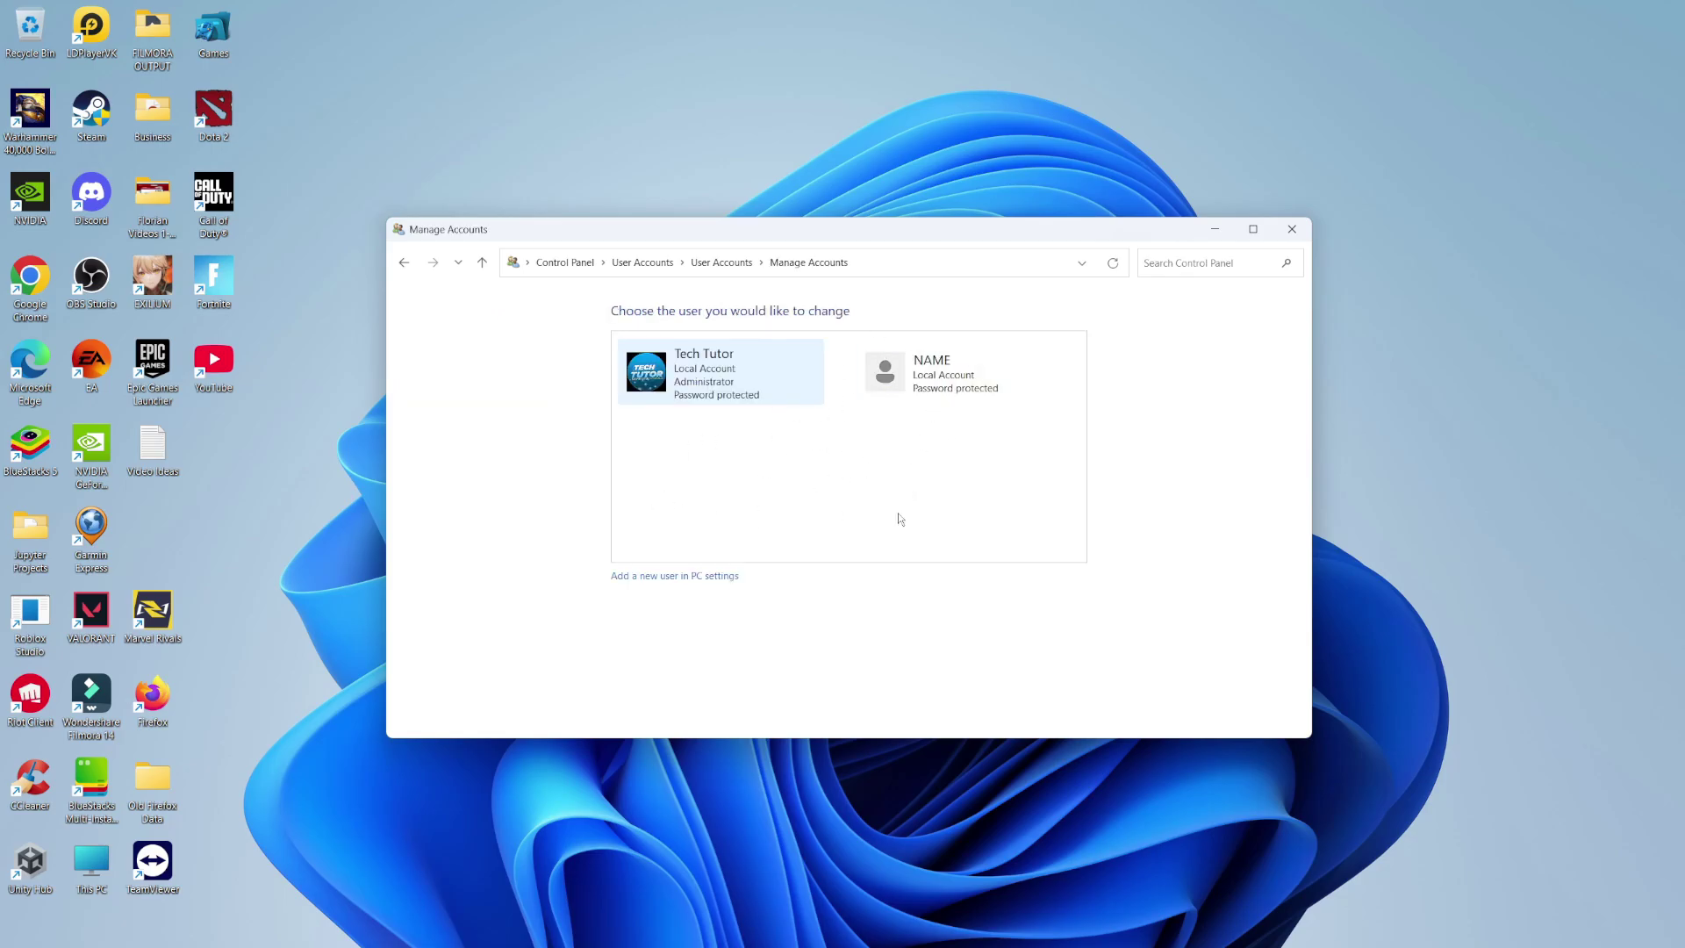
pyautogui.click(403, 261)
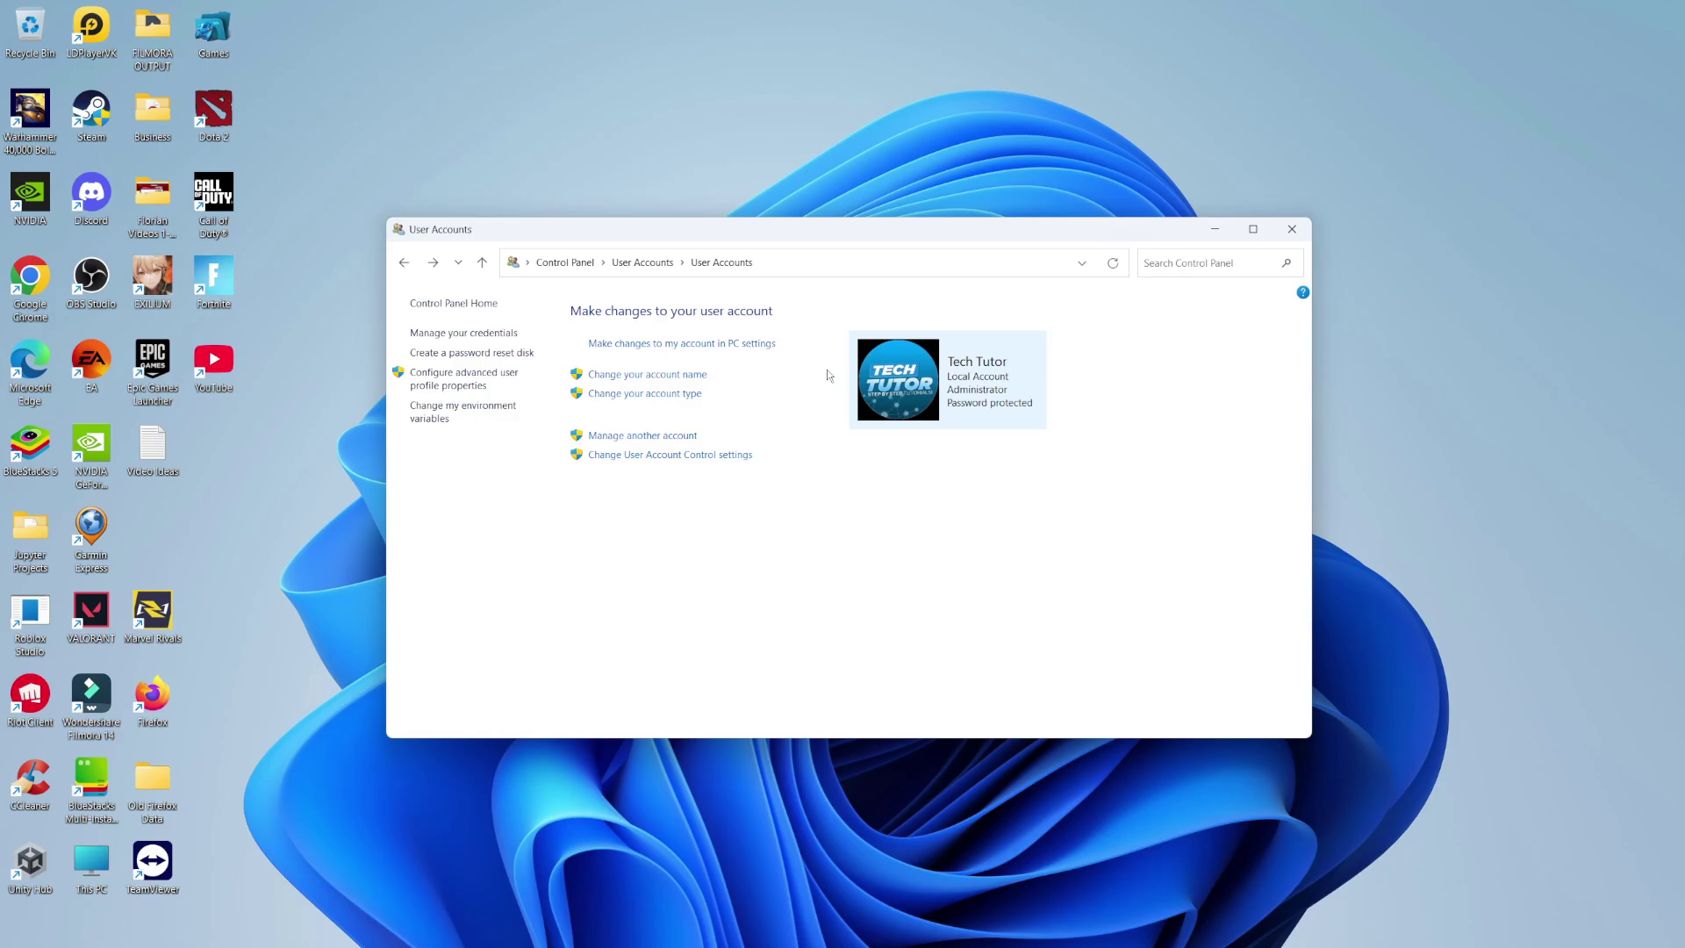
# - Enter the new account name 'Tech Tutor Tutorials', fixing the misspelled ending
pyautogui.click(685, 380)
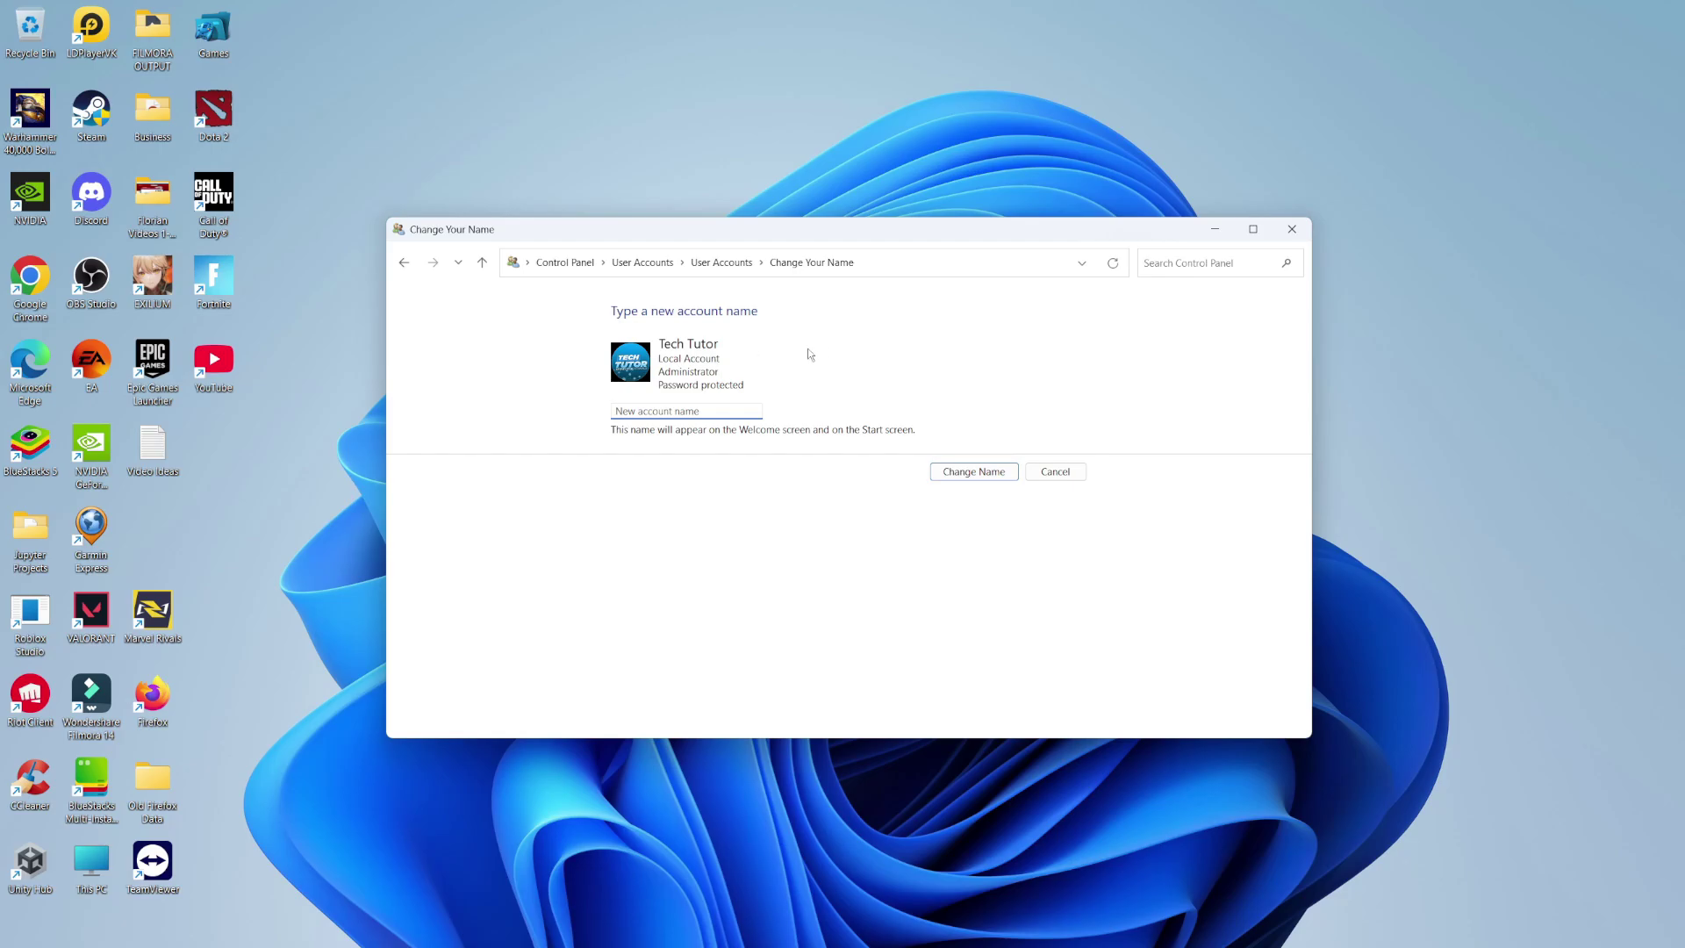
pyautogui.write('T')
pyautogui.write('h ')
pyautogui.write('Tu')
pyautogui.write('ori')
pyautogui.press('BackSpace')
pyautogui.press('BackSpace')
pyautogui.write('als')
pyautogui.click(991, 468)
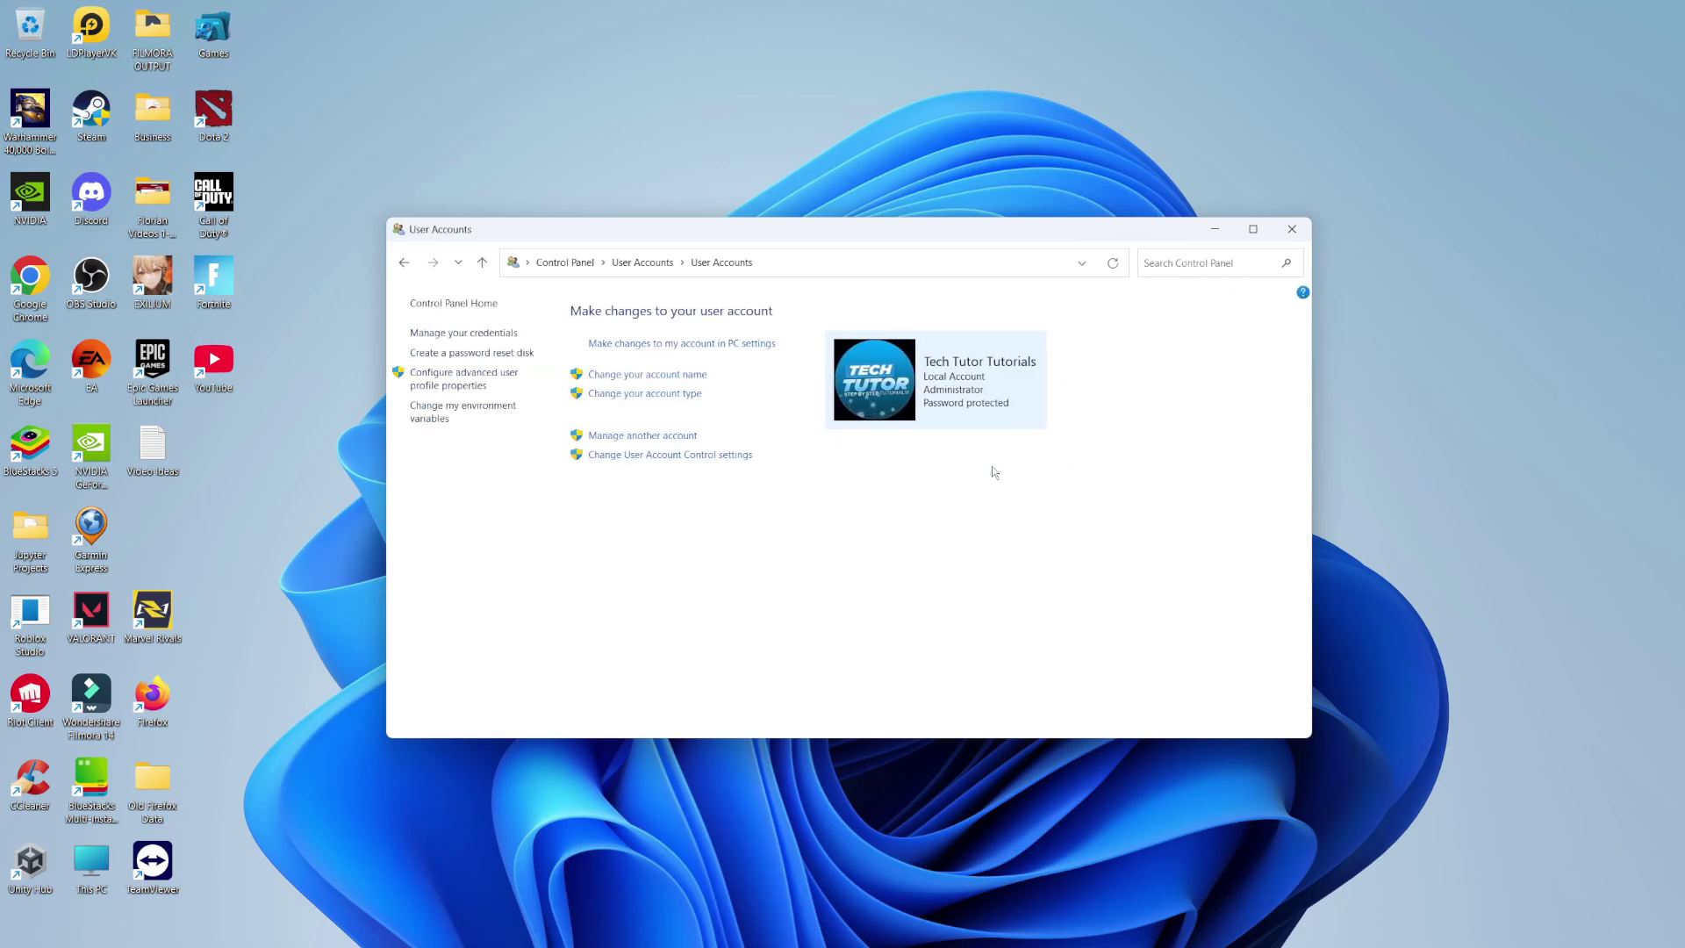